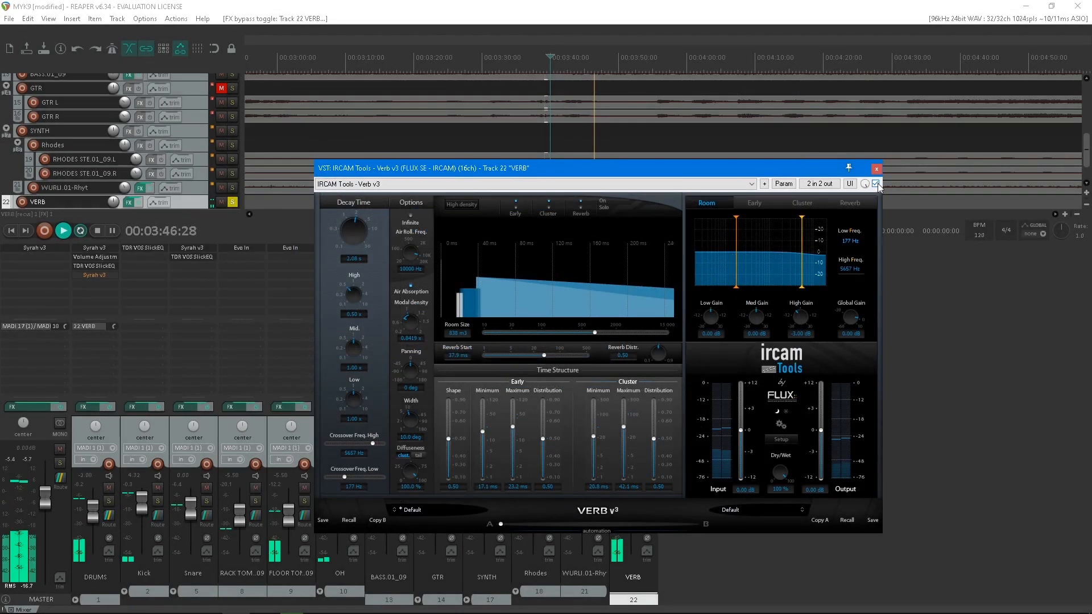
# - Bypass and re-enable the Verb v3 effect on the VERB track to compare the dry and processed sound
pyautogui.click(876, 184)
pyautogui.click(876, 184)
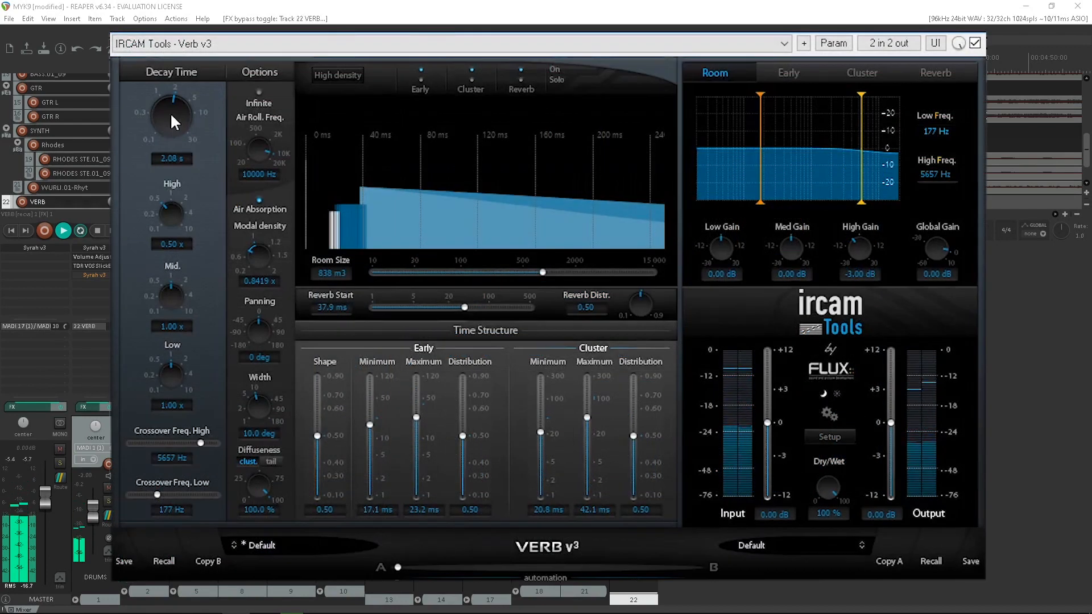
# - Try a 6.15 s decay time and reset it to 2.00 s, and try a 1737 m3 room size before reducing it to 877 m3
pyautogui.moveTo(170, 112); pyautogui.dragTo(171, 63)
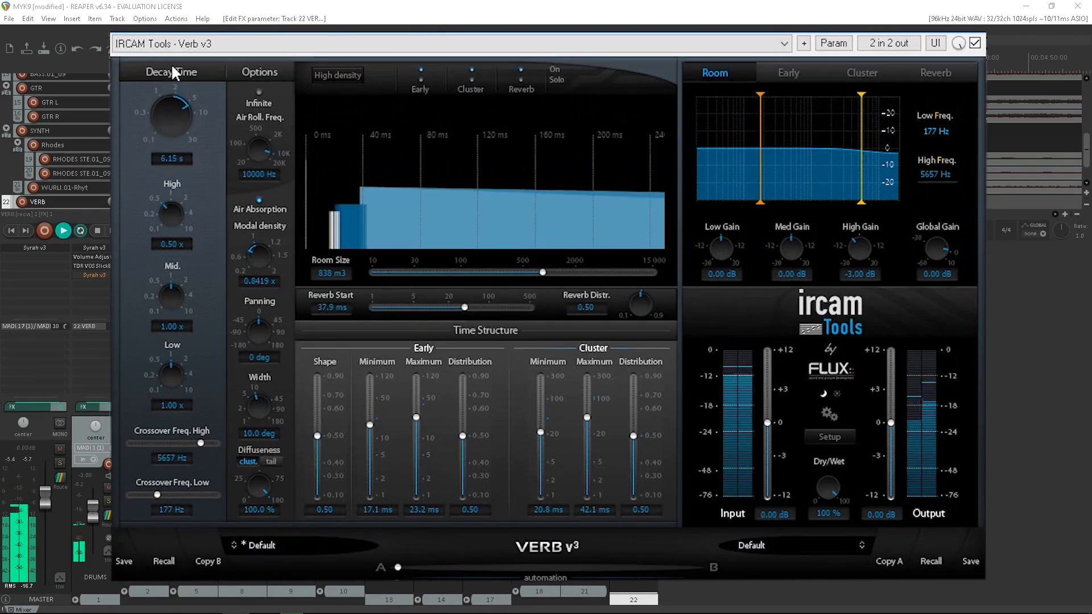
pyautogui.moveTo(172, 63); pyautogui.dragTo(172, 64)
pyautogui.doubleClick(173, 111)
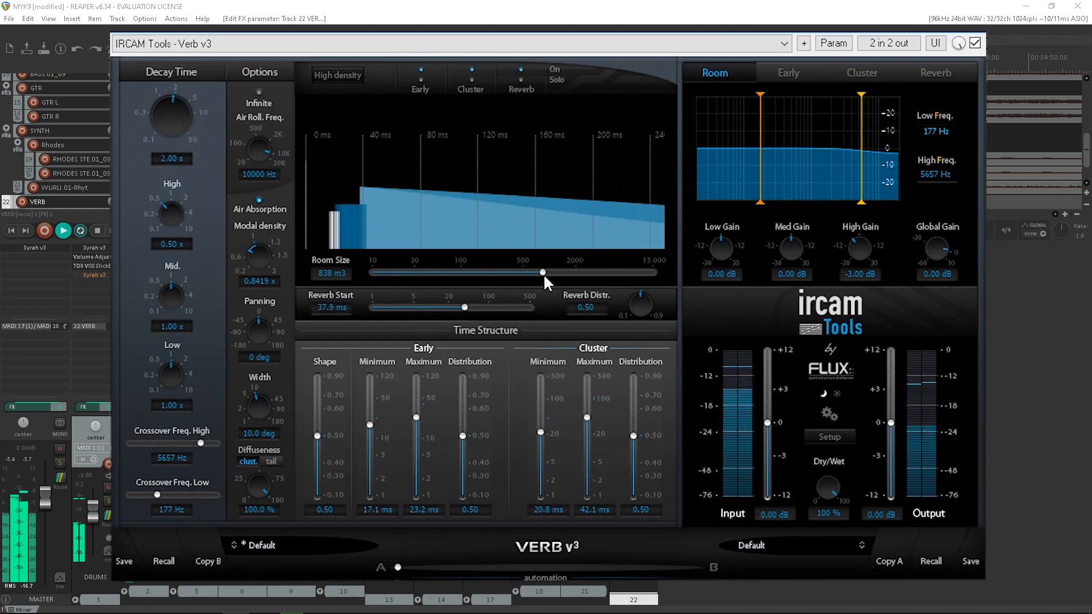
pyautogui.moveTo(543, 271); pyautogui.dragTo(571, 267)
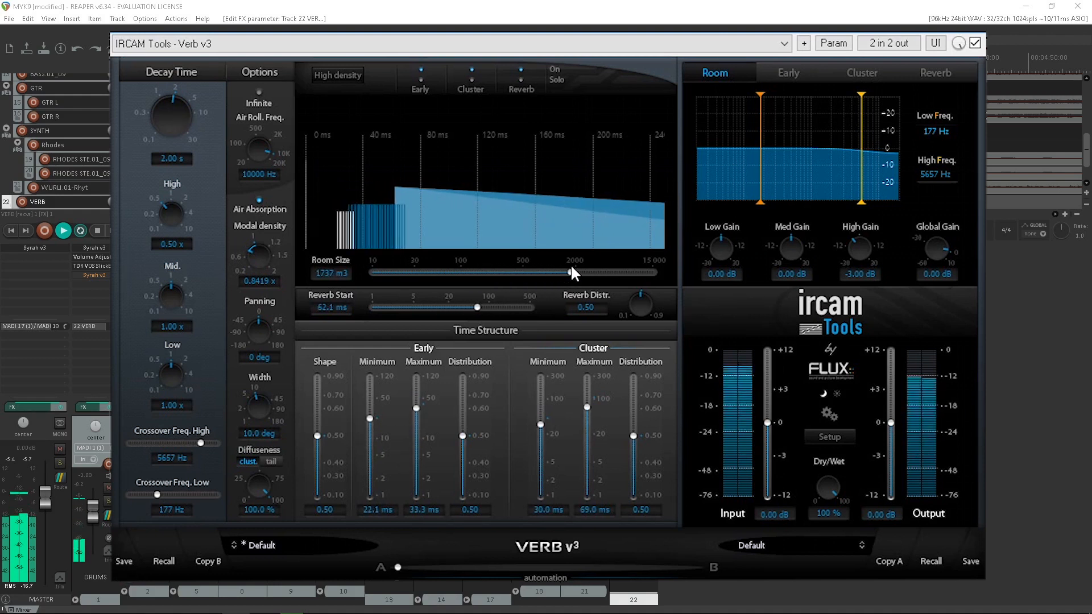
pyautogui.moveTo(572, 268); pyautogui.dragTo(544, 271)
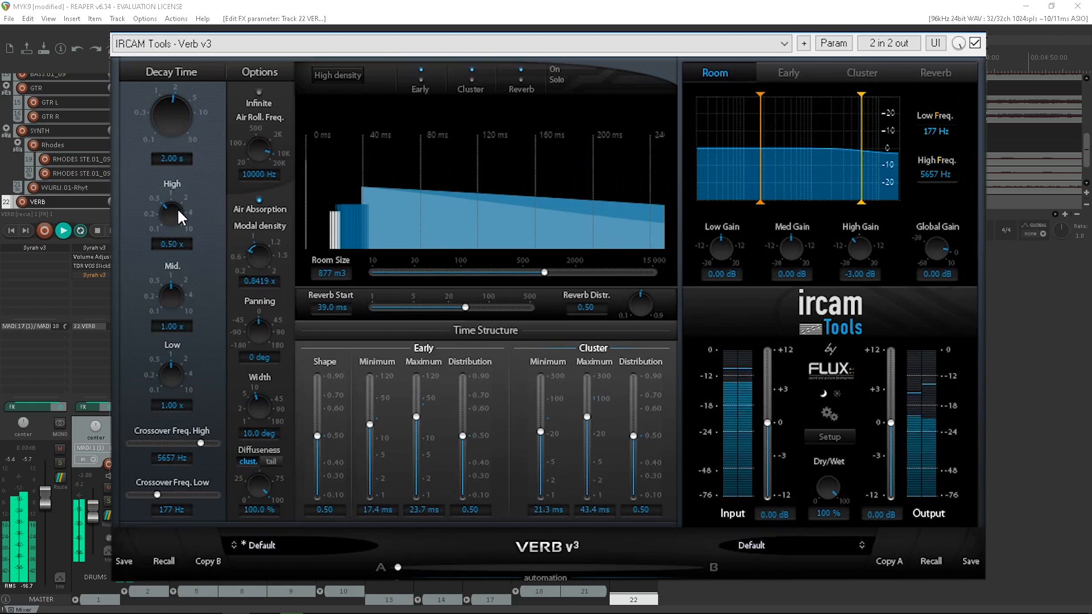
# - Audition changes to the high, mid and low decay multipliers, raising low to 4.54x, and restore them to 0.50x, 1.00x and 1.00x
pyautogui.moveTo(167, 210)
pyautogui.mouseDown()
pyautogui.moveTo(142, 254)
pyautogui.moveTo(197, 110)
pyautogui.moveTo(169, 214)
pyautogui.mouseUp()
pyautogui.moveTo(169, 300); pyautogui.dragTo(188, 243)
pyautogui.doubleClick(173, 296)
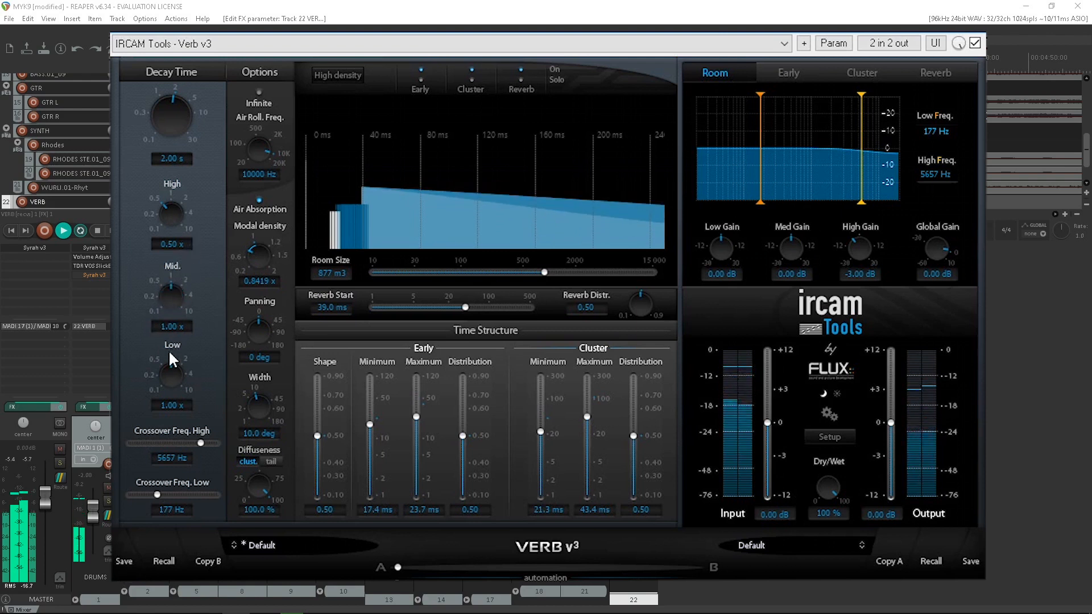
pyautogui.moveTo(168, 371); pyautogui.dragTo(186, 305)
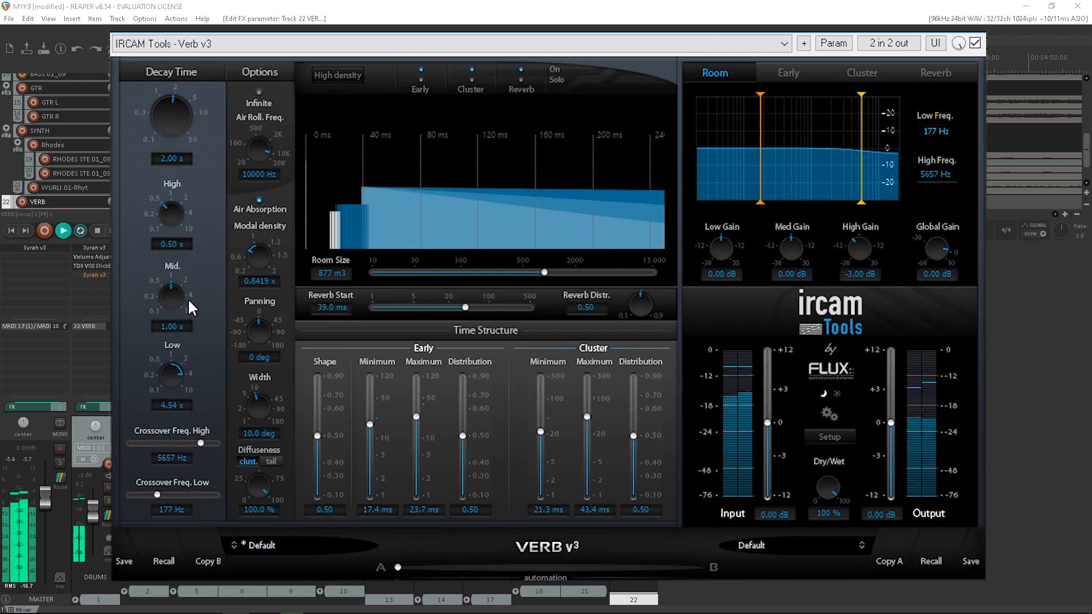
pyautogui.doubleClick(173, 374)
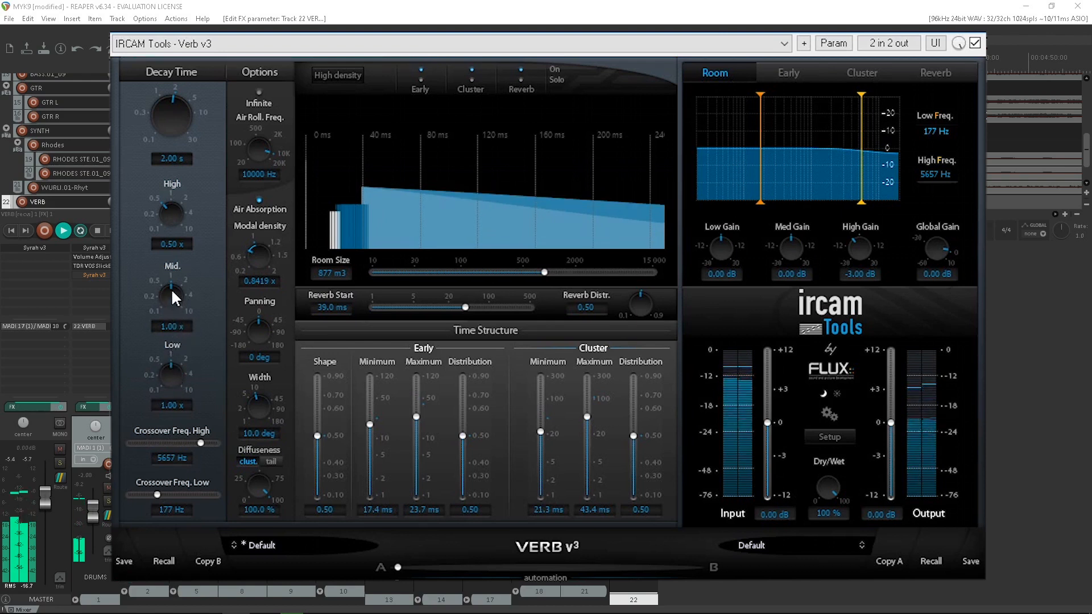
# - Try a 0.25x mid decay with crossovers at 1503 Hz and 356 Hz, and reset these parameters to 1.00x, 5657 Hz and 177 Hz
pyautogui.moveTo(172, 315); pyautogui.dragTo(154, 354)
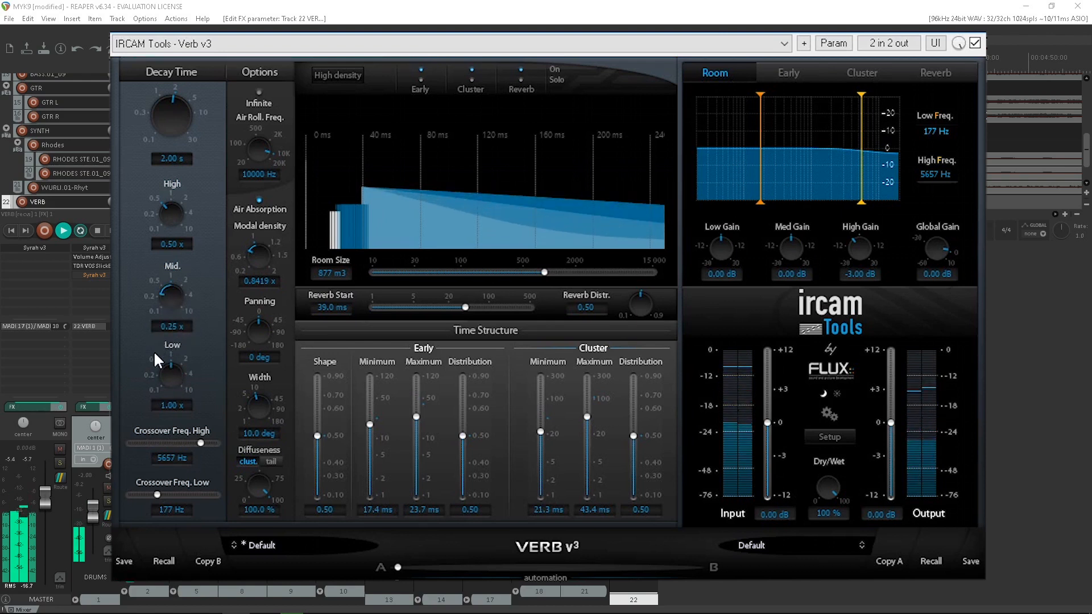
pyautogui.moveTo(197, 443); pyautogui.dragTo(181, 439)
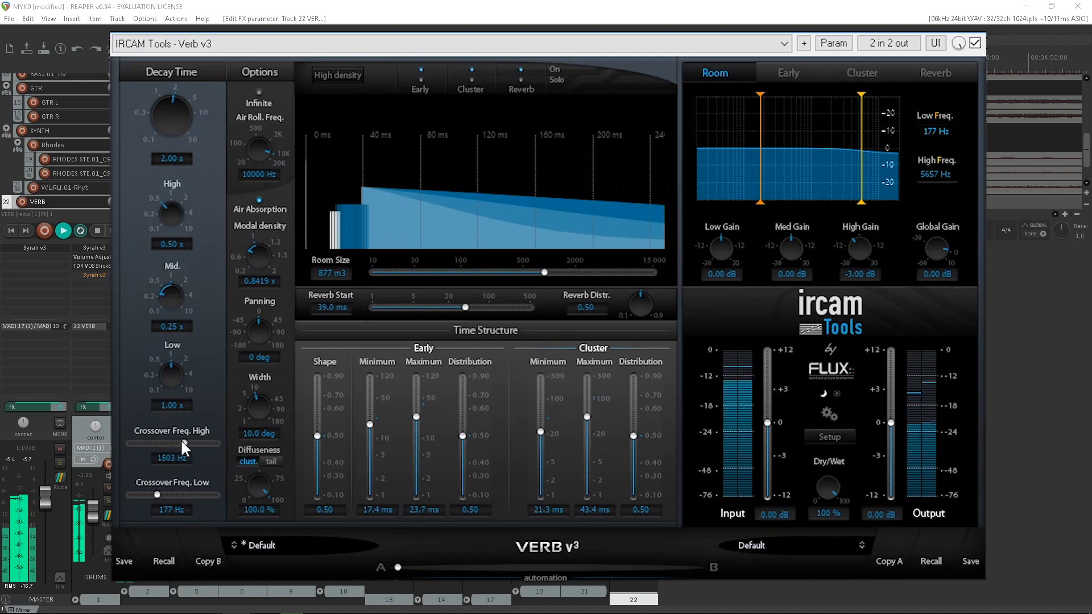
pyautogui.moveTo(149, 492)
pyautogui.mouseDown()
pyautogui.moveTo(175, 493)
pyautogui.moveTo(129, 492)
pyautogui.moveTo(183, 493)
pyautogui.moveTo(166, 495)
pyautogui.mouseUp()
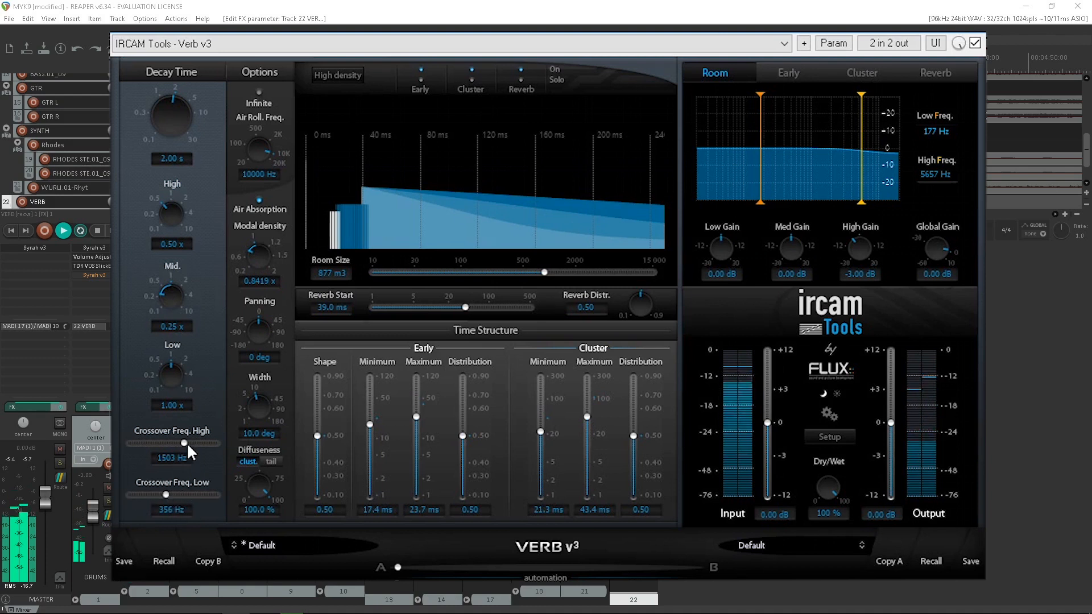
pyautogui.doubleClick(186, 442)
pyautogui.doubleClick(167, 493)
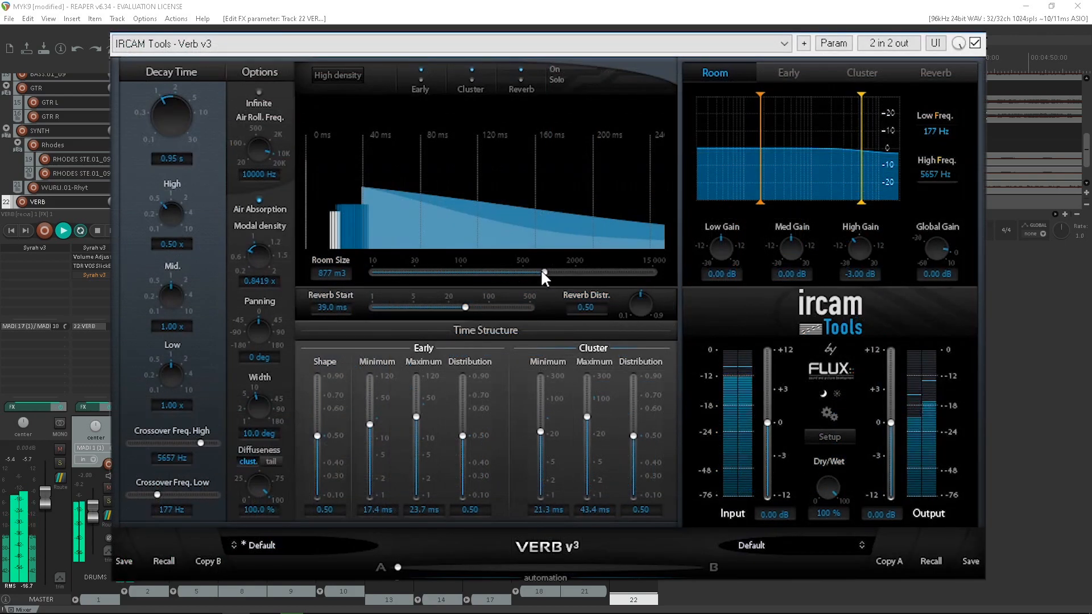
# - Set the reverb's room size to 783 m3 and its decay time to 0.95 s
pyautogui.moveTo(541, 270)
pyautogui.mouseDown()
pyautogui.moveTo(430, 265)
pyautogui.moveTo(581, 268)
pyautogui.moveTo(540, 277)
pyautogui.mouseUp()
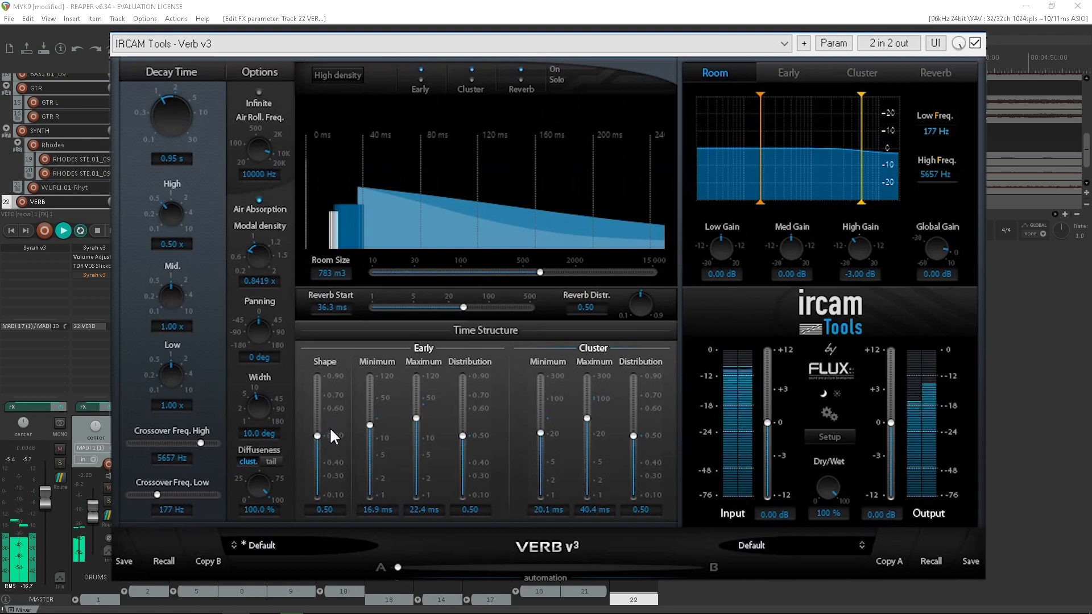
# - With the reverb tail switched off, try lowering the early reflections' shape to 0.11 and return it to 0.50
pyautogui.moveTo(315, 429)
pyautogui.mouseDown()
pyautogui.moveTo(322, 373)
pyautogui.moveTo(310, 443)
pyautogui.mouseUp()
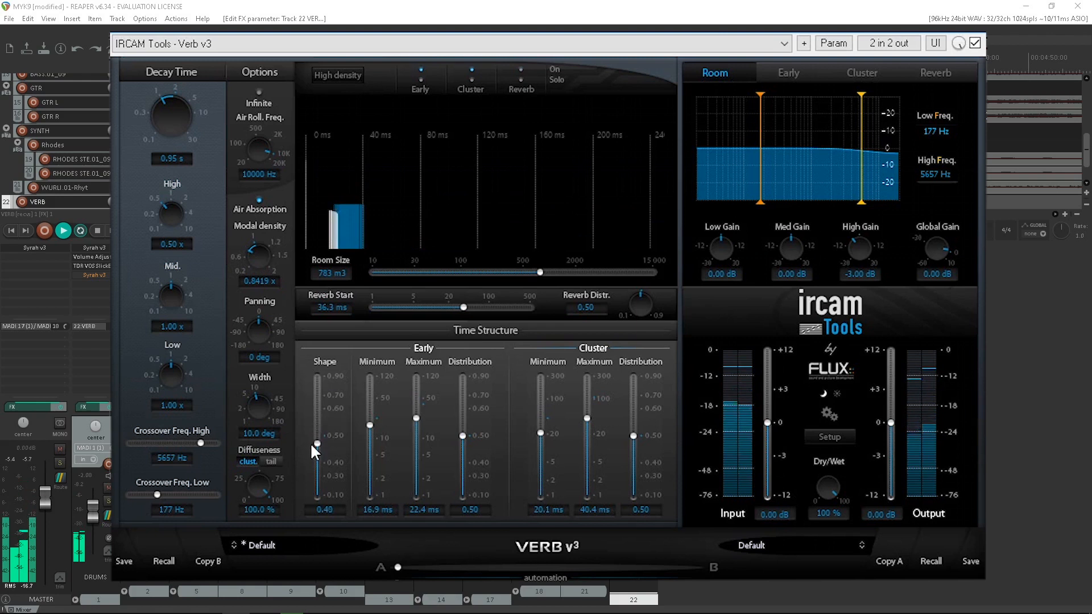
pyautogui.moveTo(310, 490); pyautogui.dragTo(311, 505)
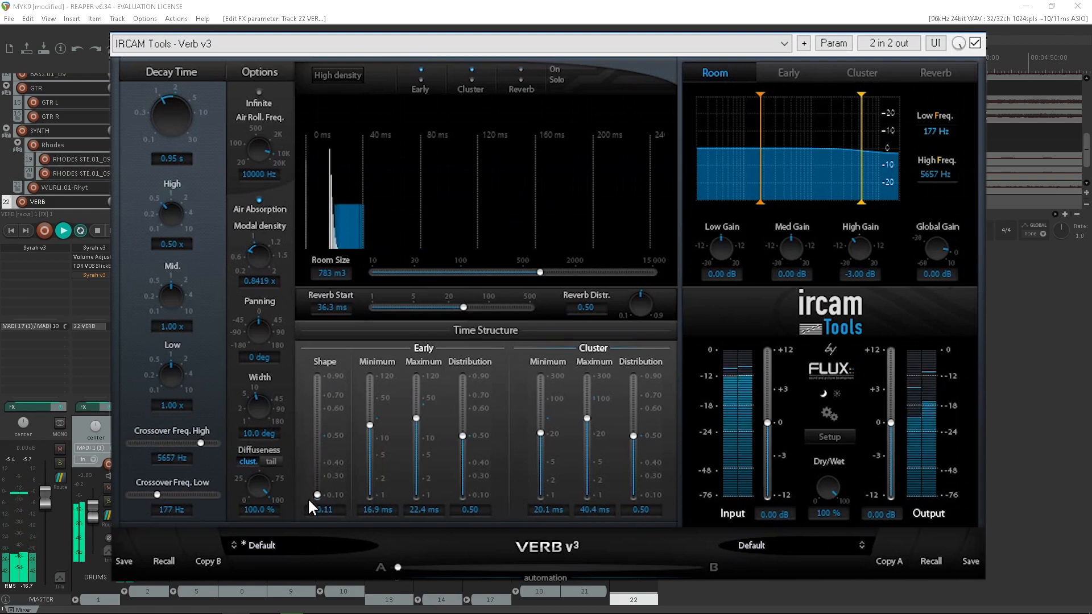
pyautogui.moveTo(308, 493); pyautogui.dragTo(319, 447)
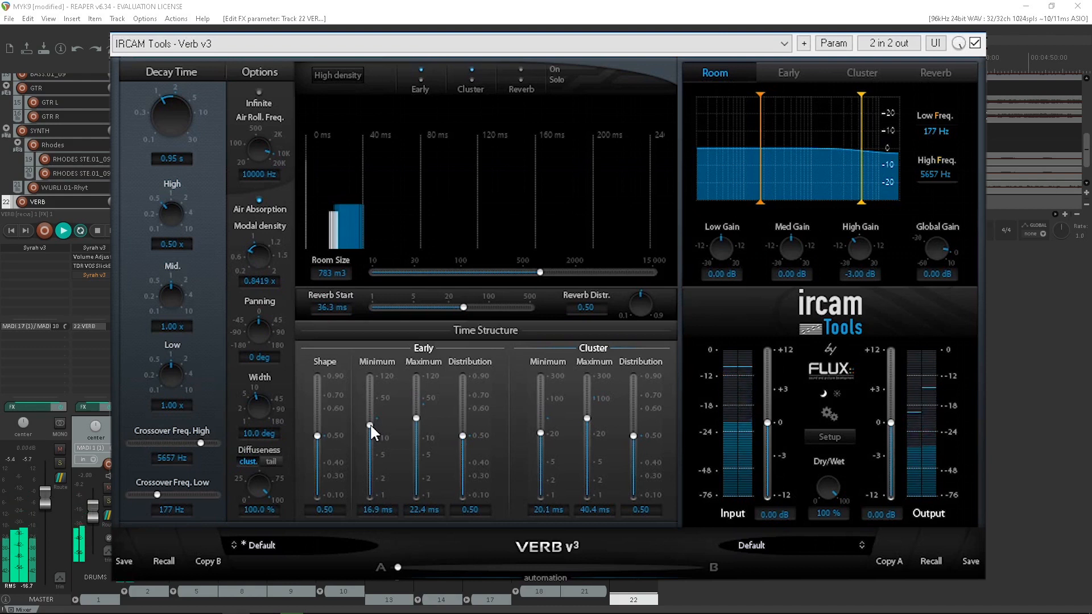
# - Set the early reflections' minimum to 9.3 ms and maximum to 27.7 ms, trying a 0.22 distribution before returning it to 0.50
pyautogui.moveTo(370, 424)
pyautogui.mouseDown()
pyautogui.moveTo(349, 490)
pyautogui.moveTo(365, 438)
pyautogui.mouseUp()
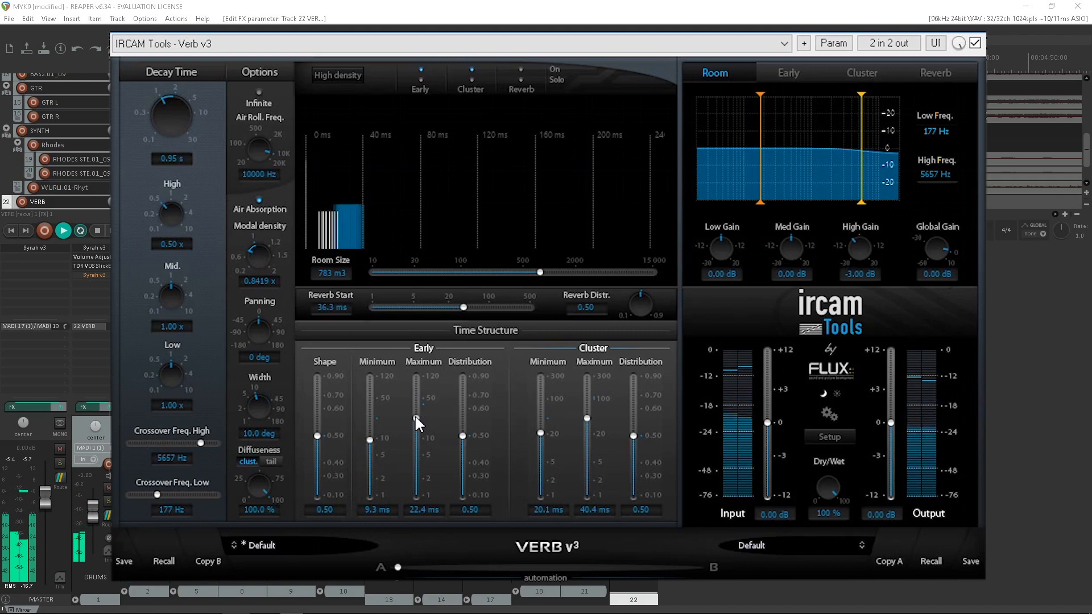
pyautogui.moveTo(415, 414)
pyautogui.mouseDown()
pyautogui.moveTo(414, 400)
pyautogui.moveTo(402, 436)
pyautogui.moveTo(408, 410)
pyautogui.mouseUp()
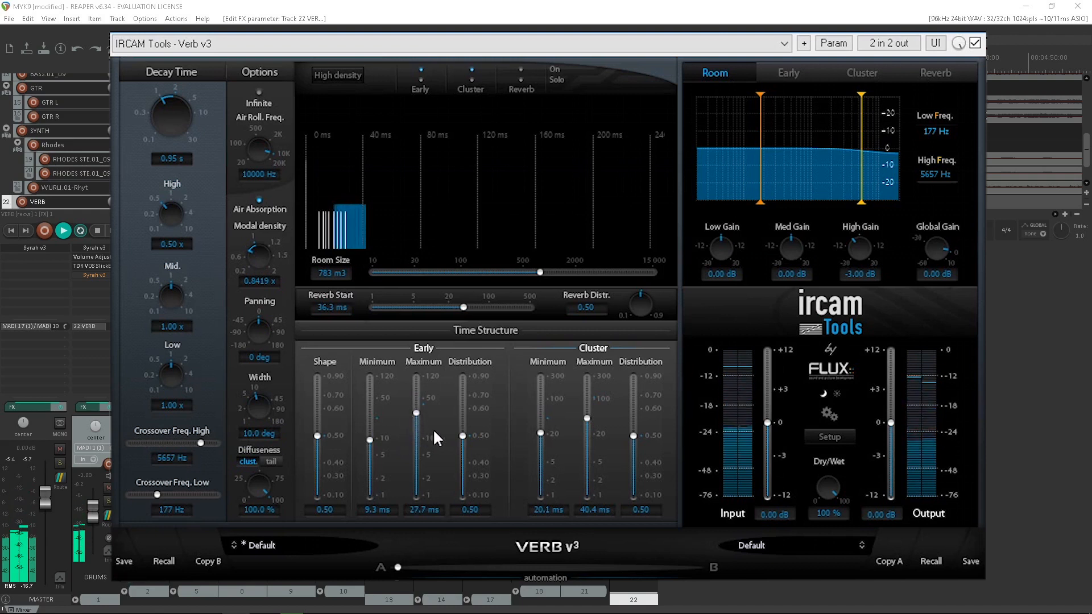
pyautogui.moveTo(462, 435); pyautogui.dragTo(438, 480)
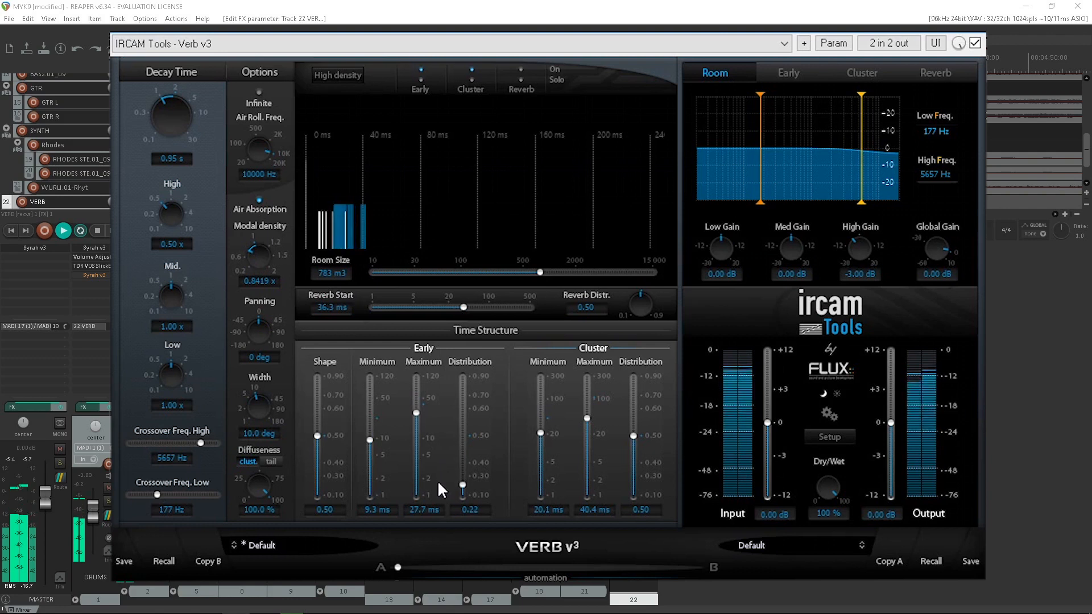
pyautogui.moveTo(438, 480); pyautogui.dragTo(452, 429)
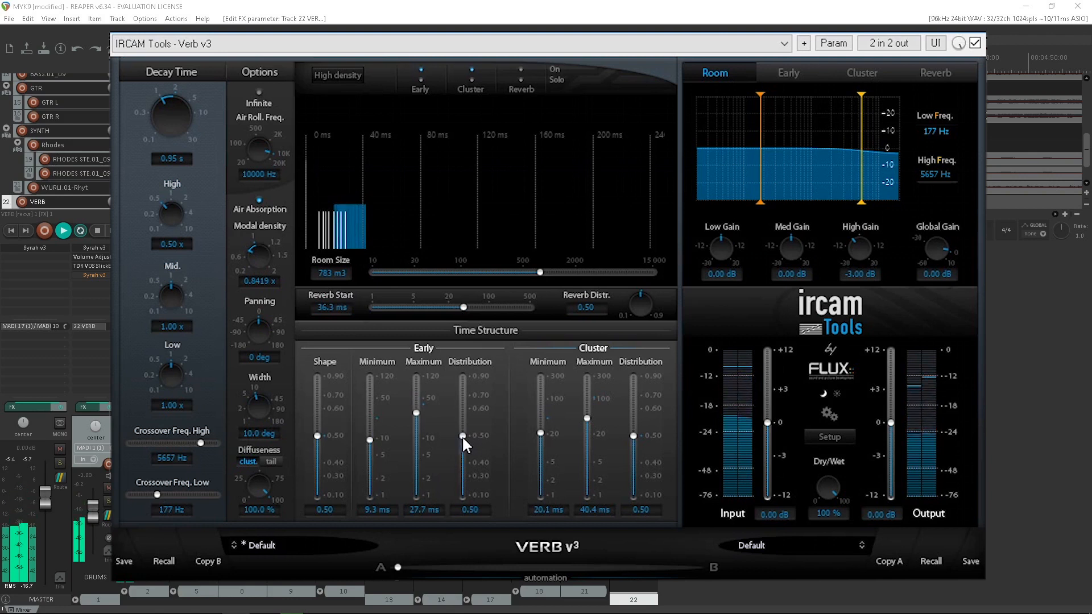
# - Set the cluster's minimum to 22.8 ms, its maximum to 79.0 ms and its distribution to 0.53
pyautogui.moveTo(540, 430); pyautogui.dragTo(589, 402)
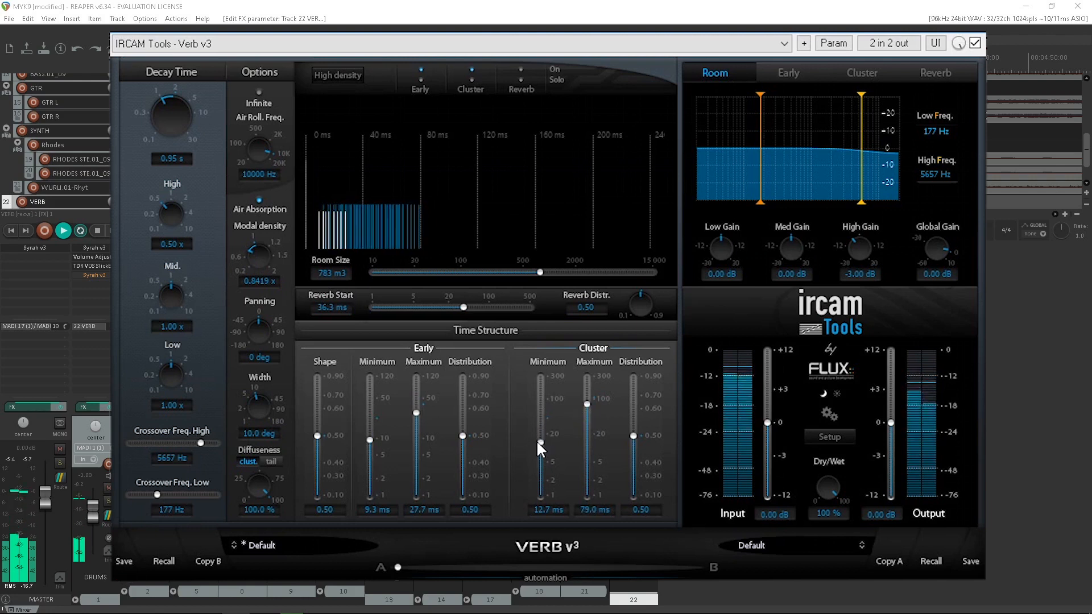
pyautogui.moveTo(537, 440)
pyautogui.mouseDown()
pyautogui.moveTo(537, 460)
pyautogui.moveTo(548, 430)
pyautogui.mouseUp()
pyautogui.moveTo(634, 436)
pyautogui.mouseDown()
pyautogui.moveTo(634, 384)
pyautogui.moveTo(621, 468)
pyautogui.moveTo(622, 420)
pyautogui.mouseUp()
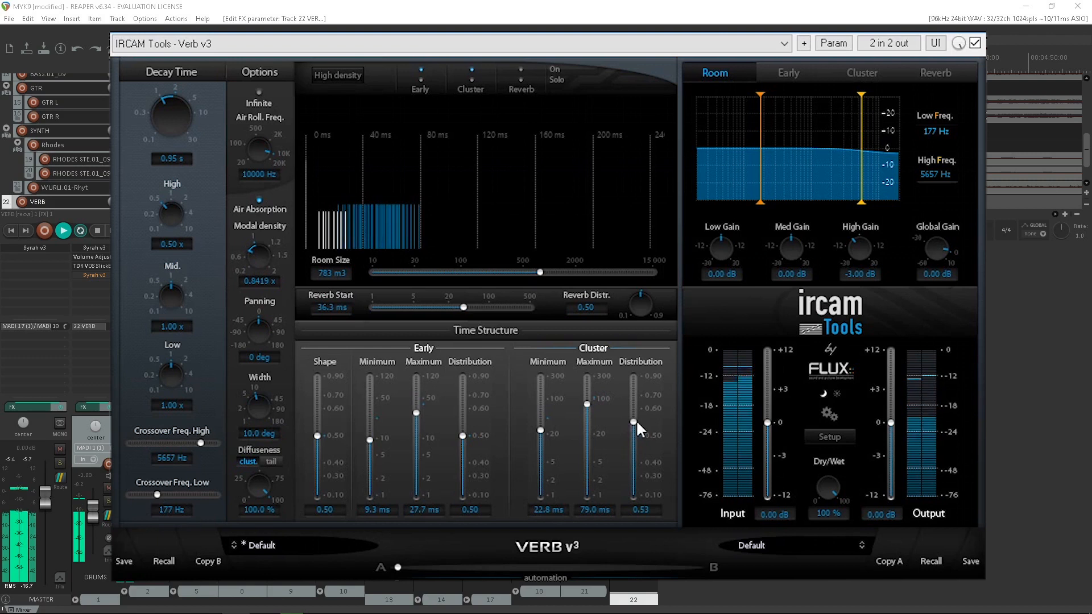
# - Switch the reverb tail back on with a 67.6 ms reverb start, trying a 0.90 reverb distribution before resetting it to 0.50
pyautogui.click(520, 65)
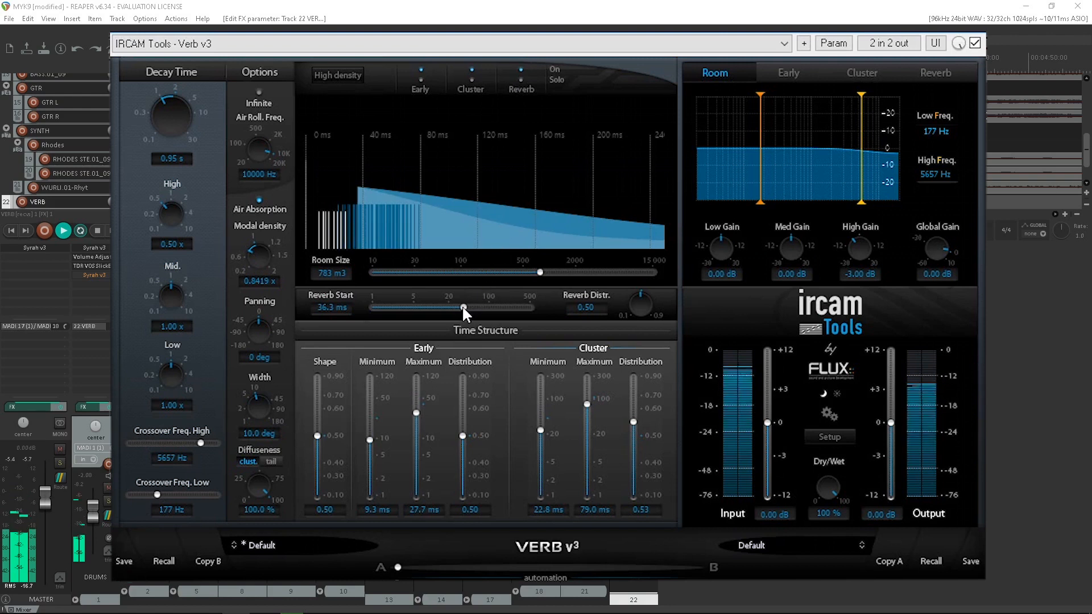
pyautogui.moveTo(463, 306); pyautogui.dragTo(476, 306)
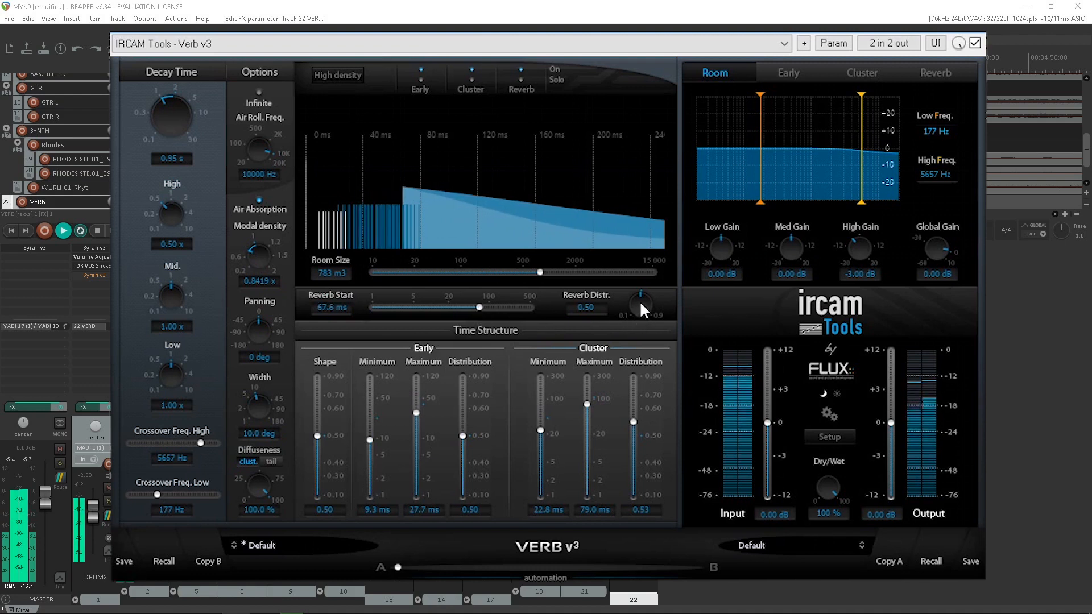
pyautogui.moveTo(641, 299); pyautogui.dragTo(636, 321)
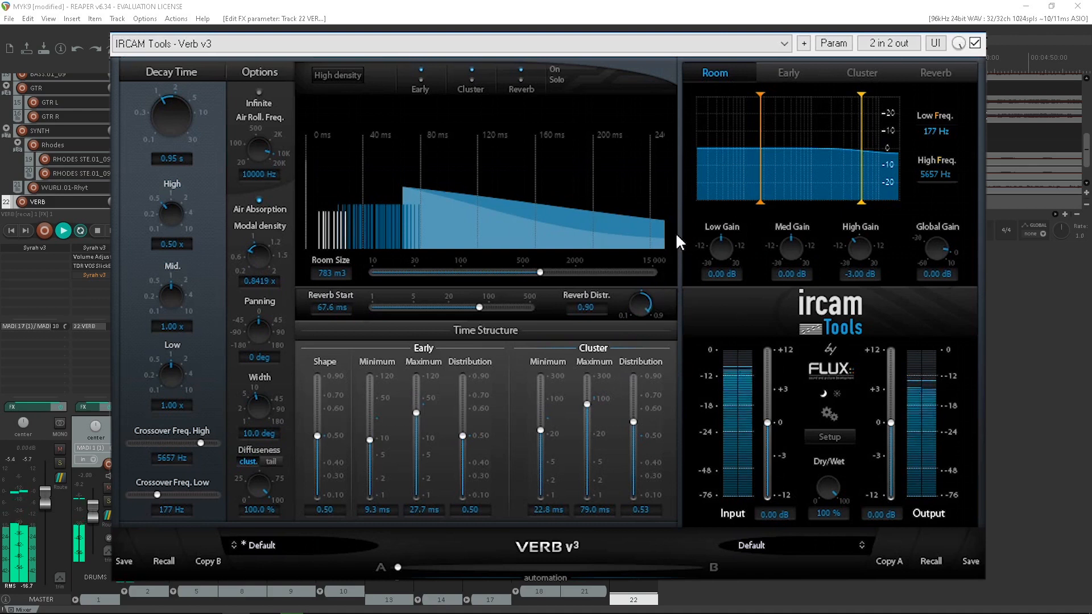
pyautogui.doubleClick(652, 310)
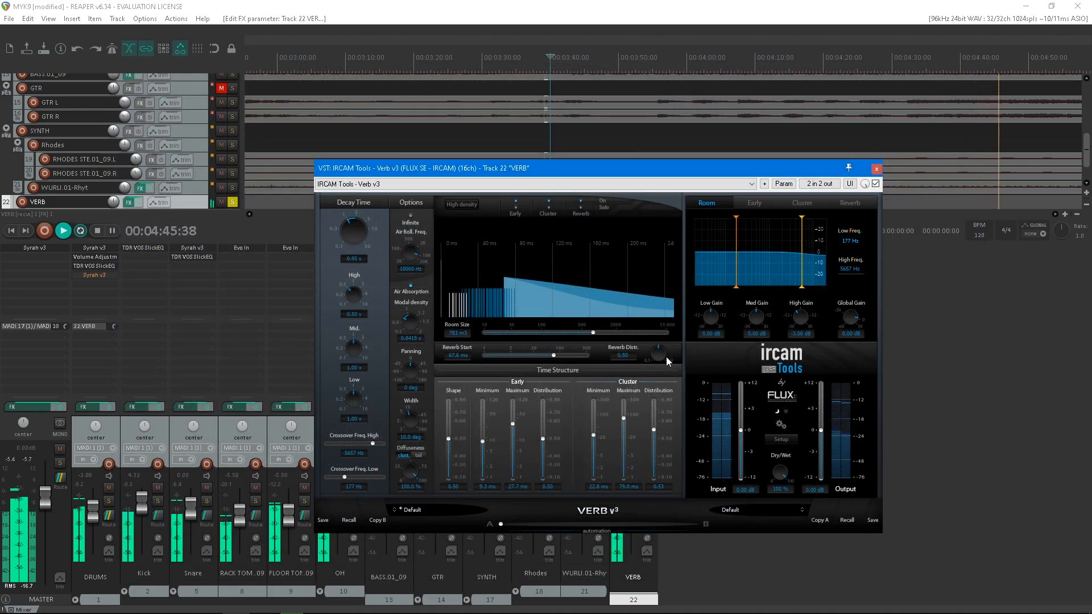
# - Audition the modal density by lowering it to 0.2000x, raising it to 2.0000x and bringing it back down
pyautogui.click(876, 184)
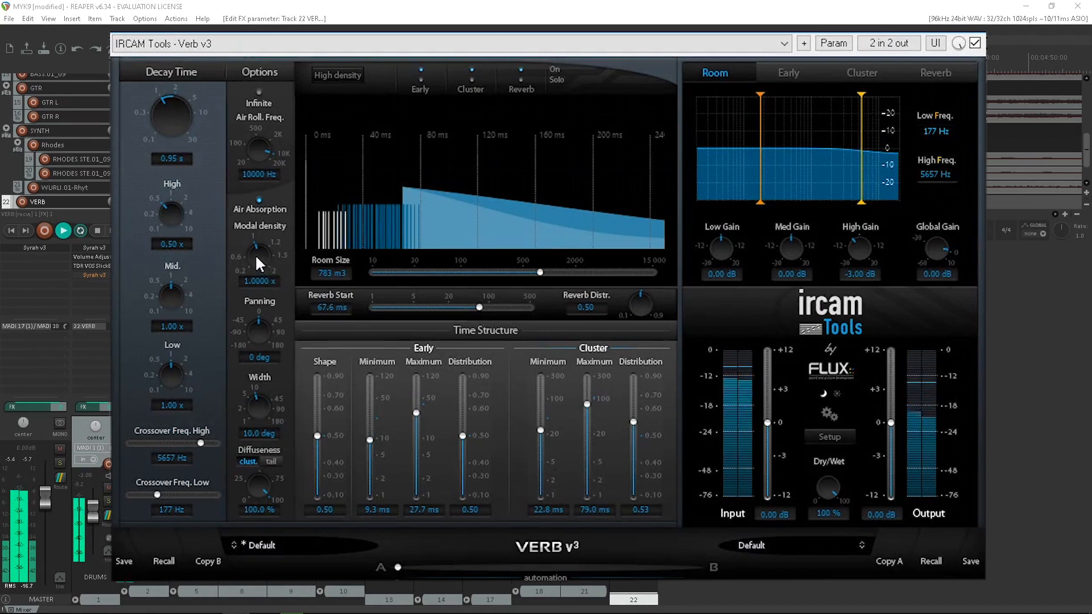
pyautogui.moveTo(251, 262); pyautogui.dragTo(196, 384)
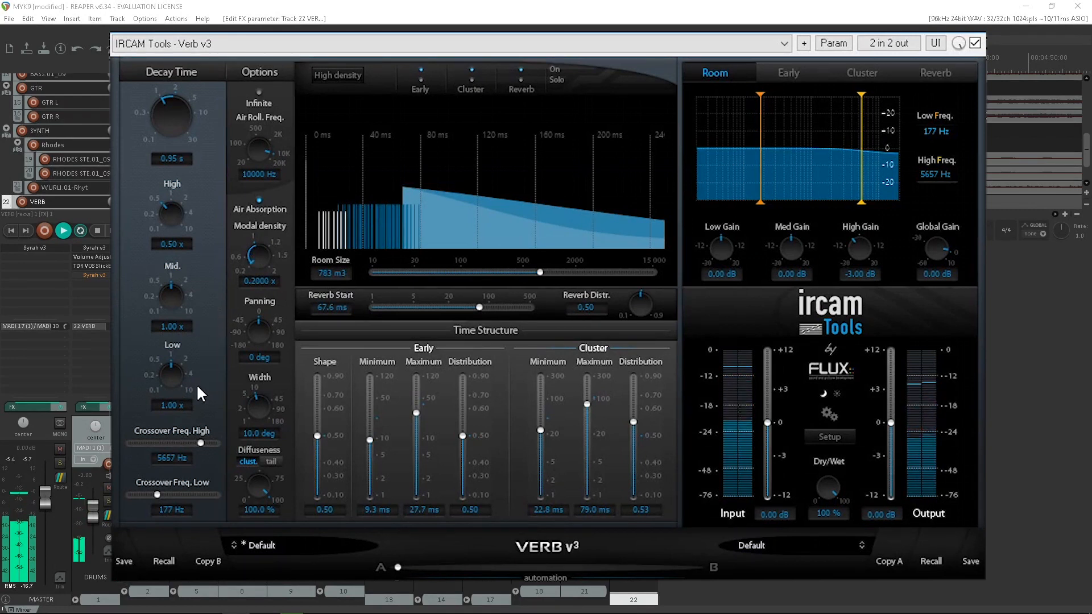
pyautogui.moveTo(205, 368); pyautogui.dragTo(227, 307)
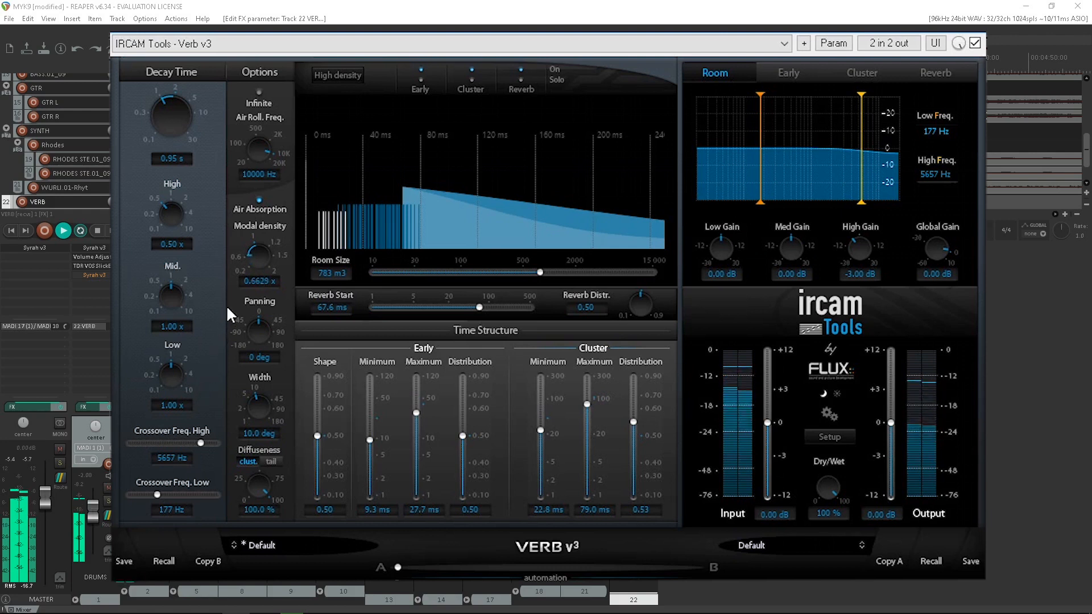
pyautogui.moveTo(244, 251); pyautogui.dragTo(302, 68)
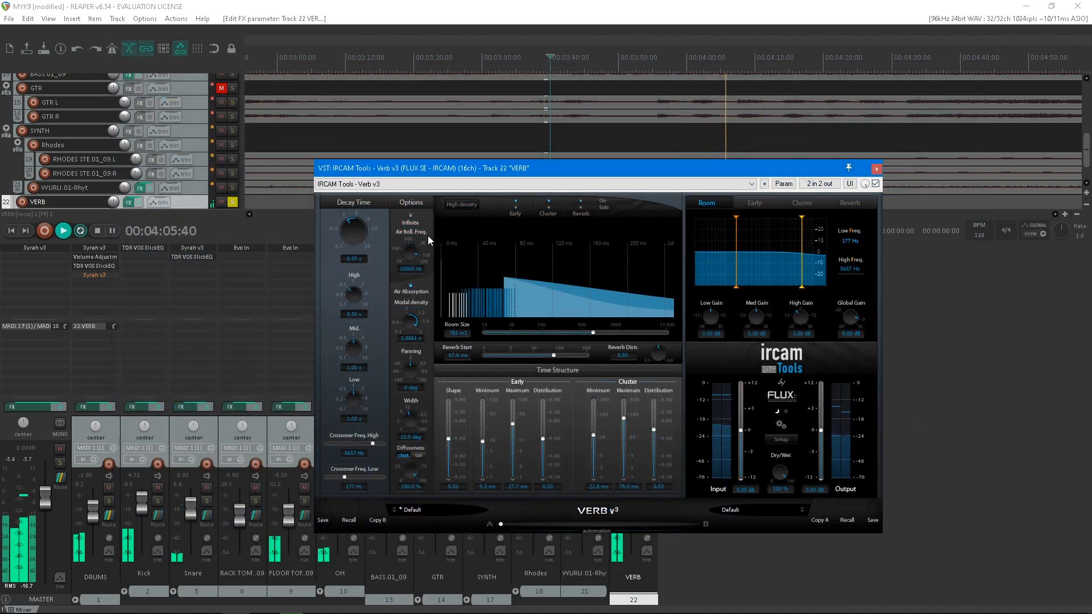
pyautogui.moveTo(428, 235); pyautogui.dragTo(413, 330)
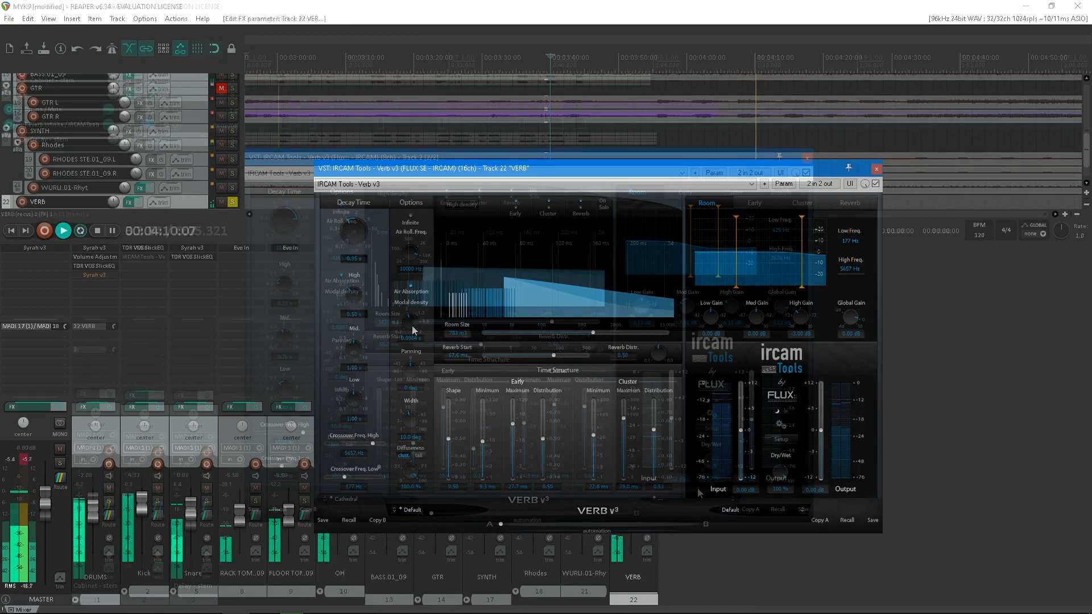